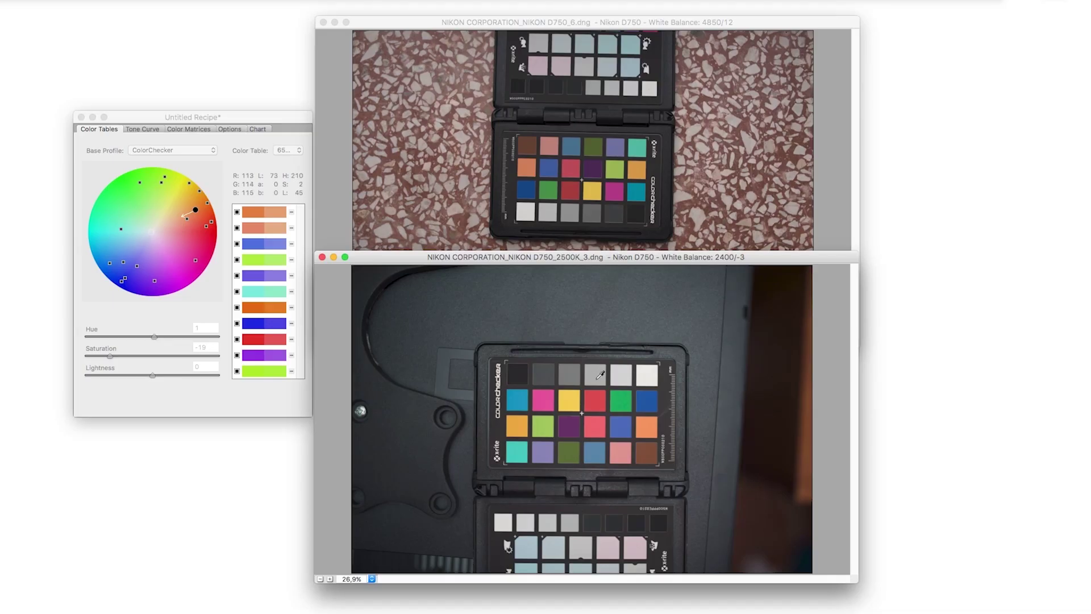
Step: In Color Matrices, try temperature calibration values of -1 and then -2
click(198, 133)
click(198, 133)
click(251, 357)
key(BackSpace)
text(-1)
key(Return)
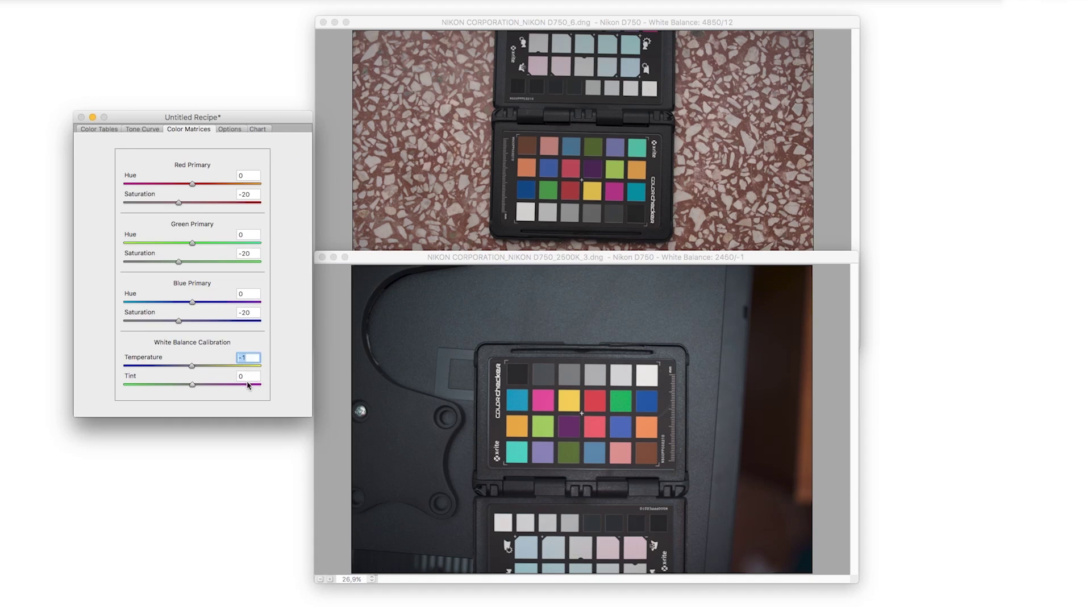
text(-2)
key(Return)
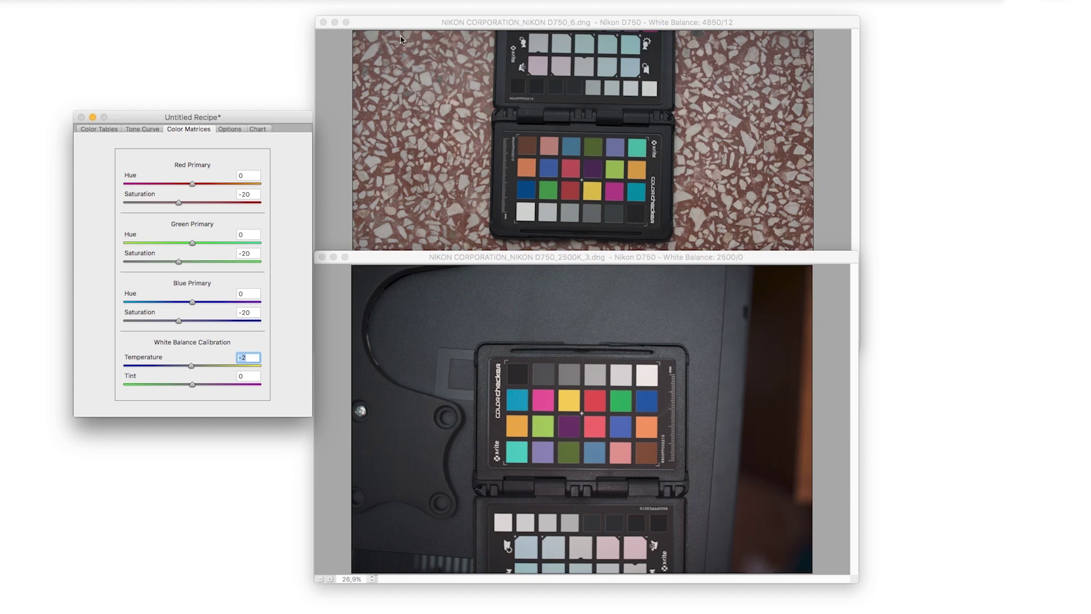
Step: After checking the upper chart, set temperature calibration to +3, then -7, and tint to +20
click(394, 51)
click(224, 352)
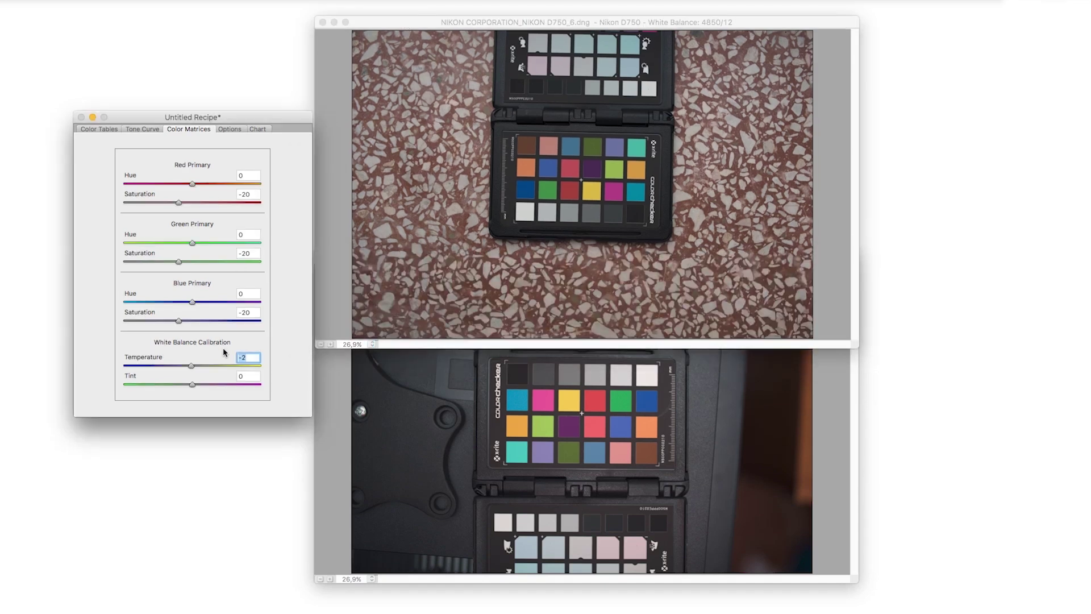
text(3)
key(Return)
text(-7)
key(Return)
key(Tab)
text(20)
key(Return)
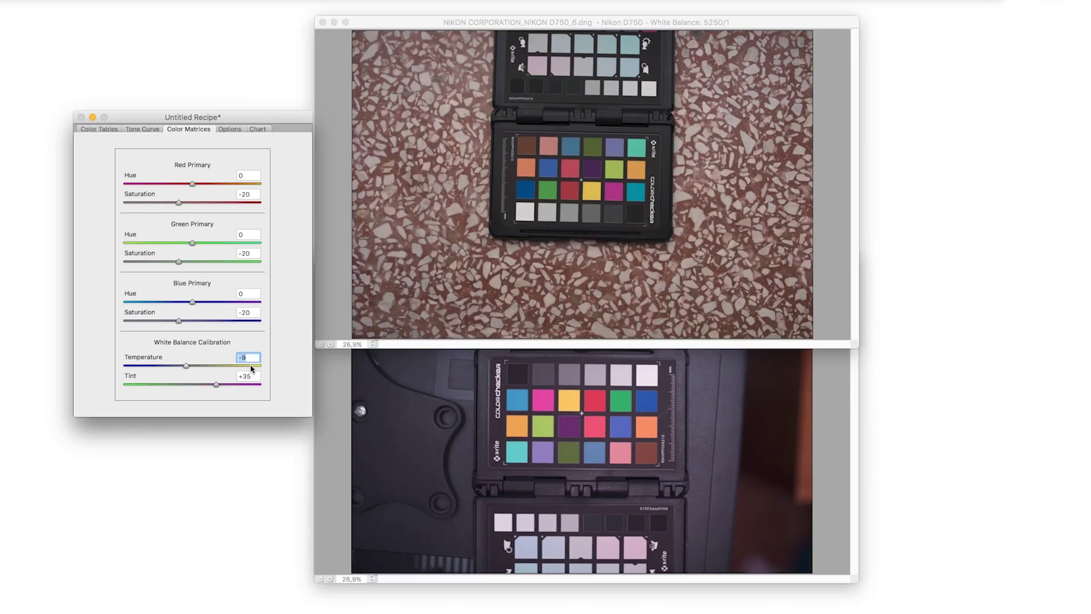
Step: Lower the tint calibration to +33 and sample the grey patch in the 2500K chart image
click(593, 208)
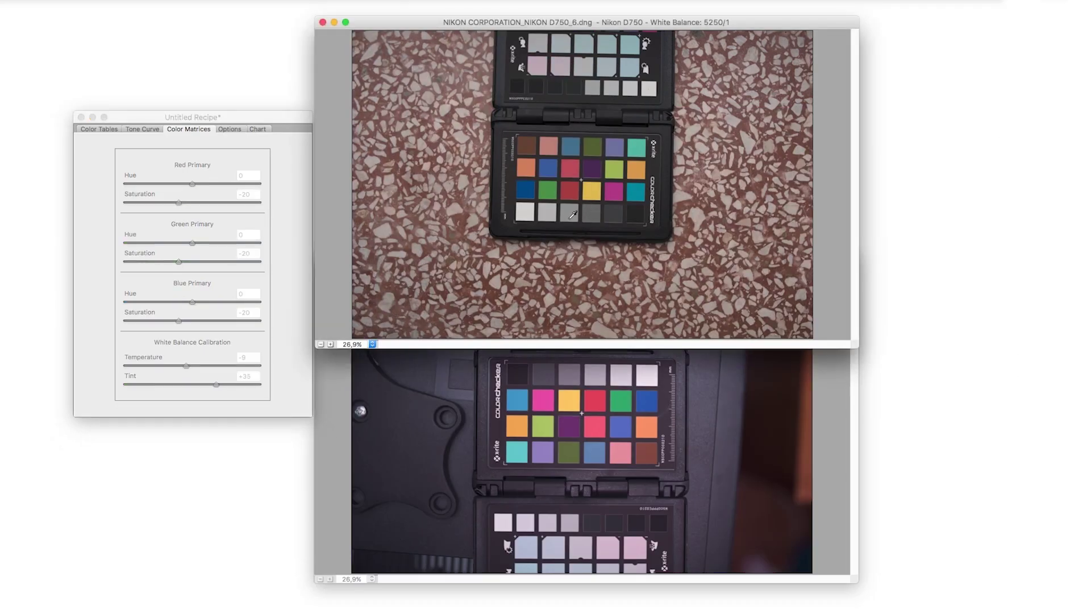
click(253, 356)
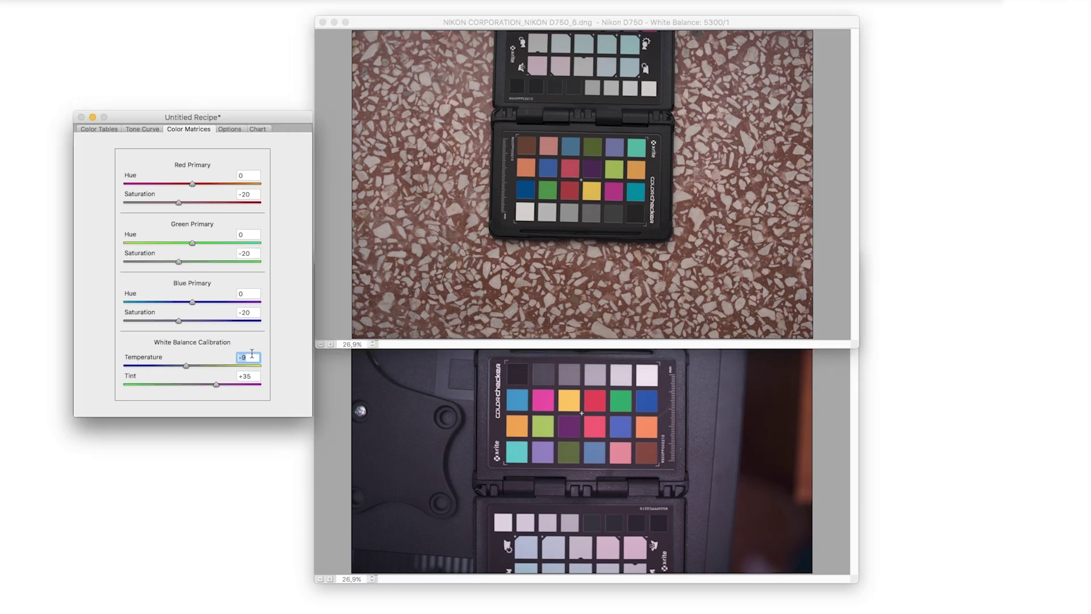
click(251, 375)
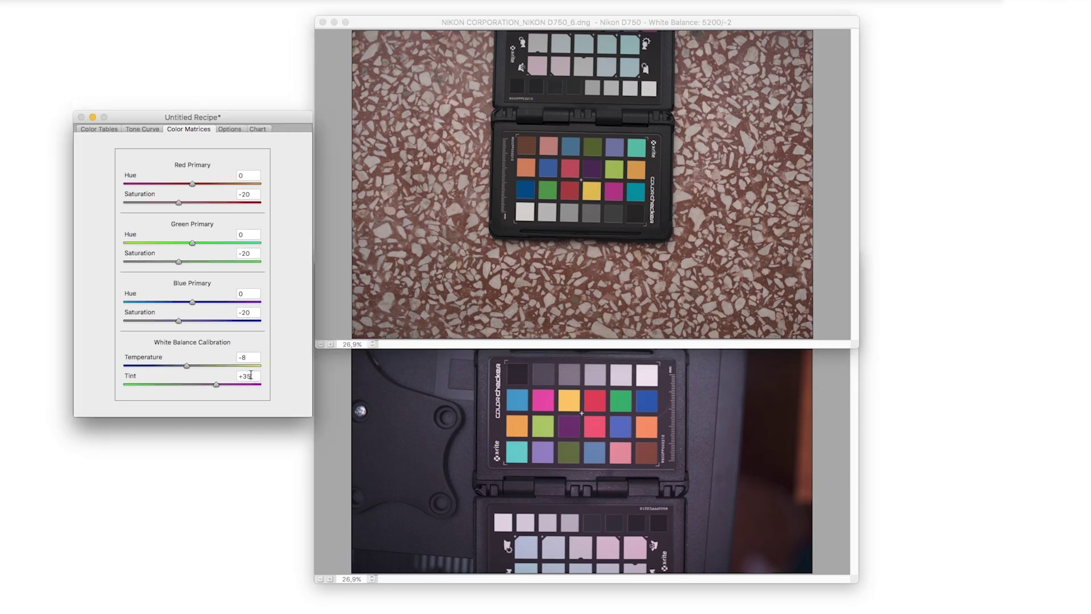
key(Down)
click(350, 412)
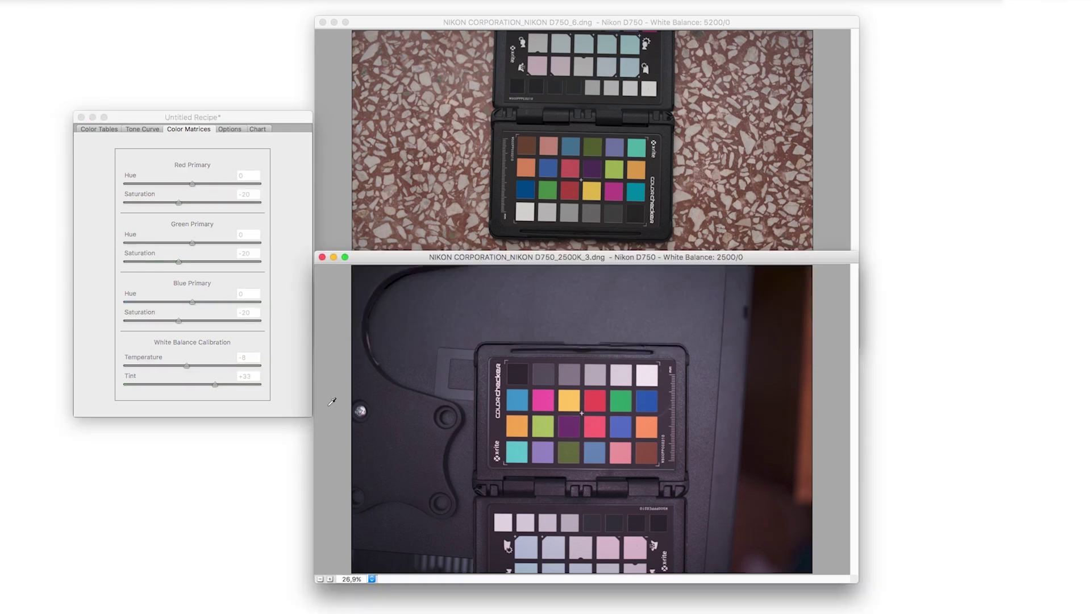
click(595, 375)
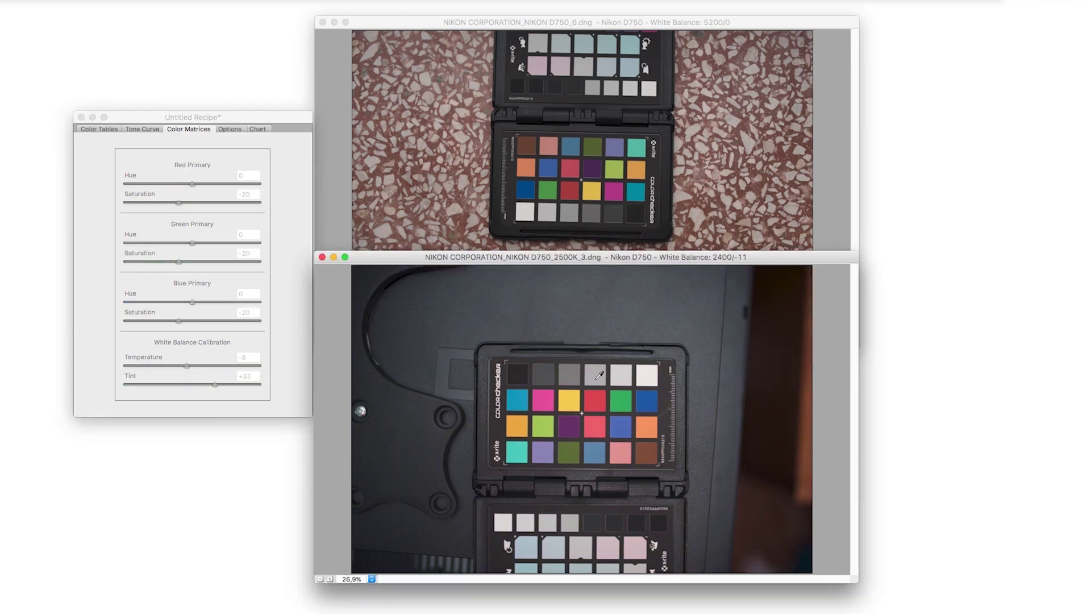
click(246, 377)
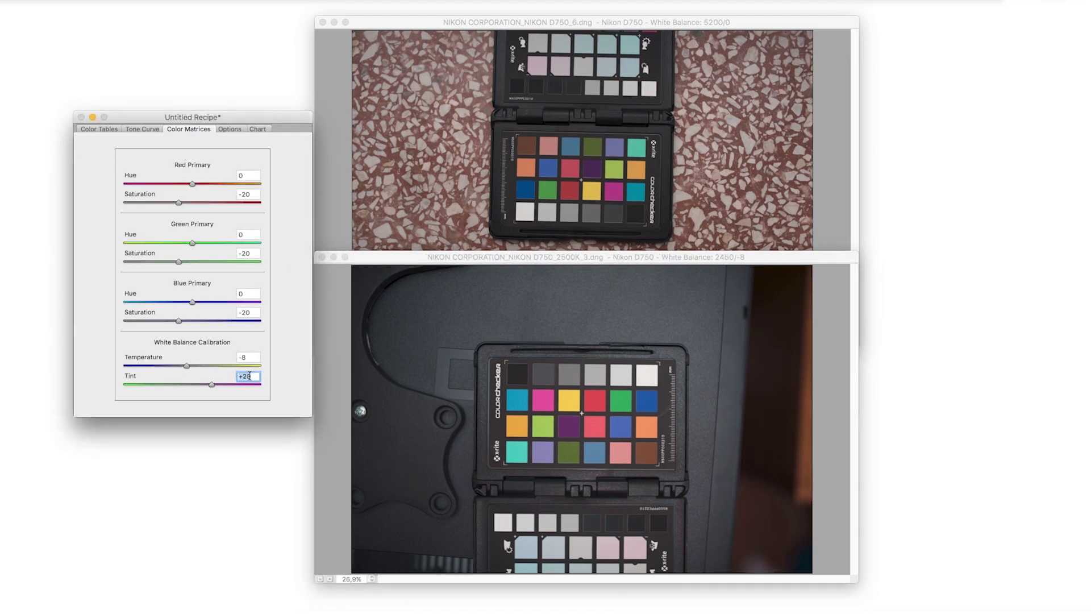
Step: Scroll-adjust the temperature calibration while comparing the 2500K and daylight chart images
scroll(248, 382, up, 5)
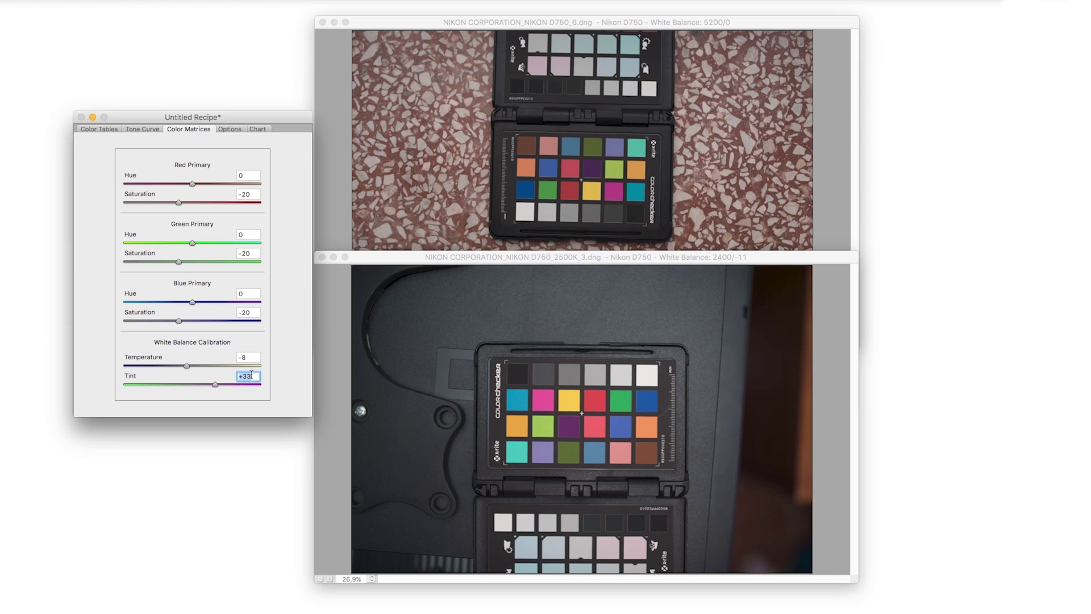
click(253, 357)
scroll(250, 356, up, 1)
scroll(244, 359, down, 1)
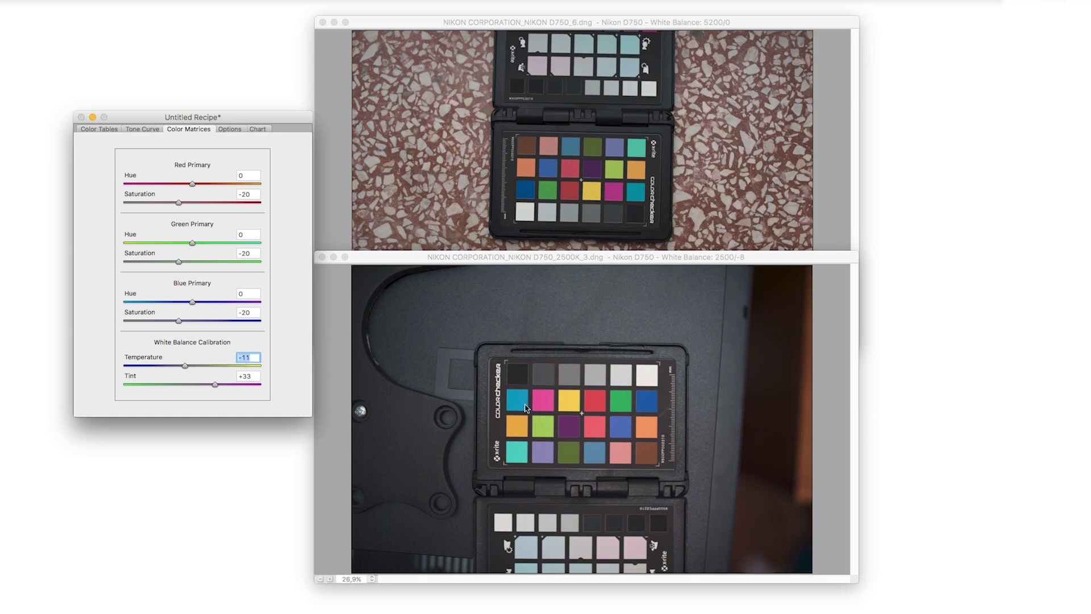
click(601, 373)
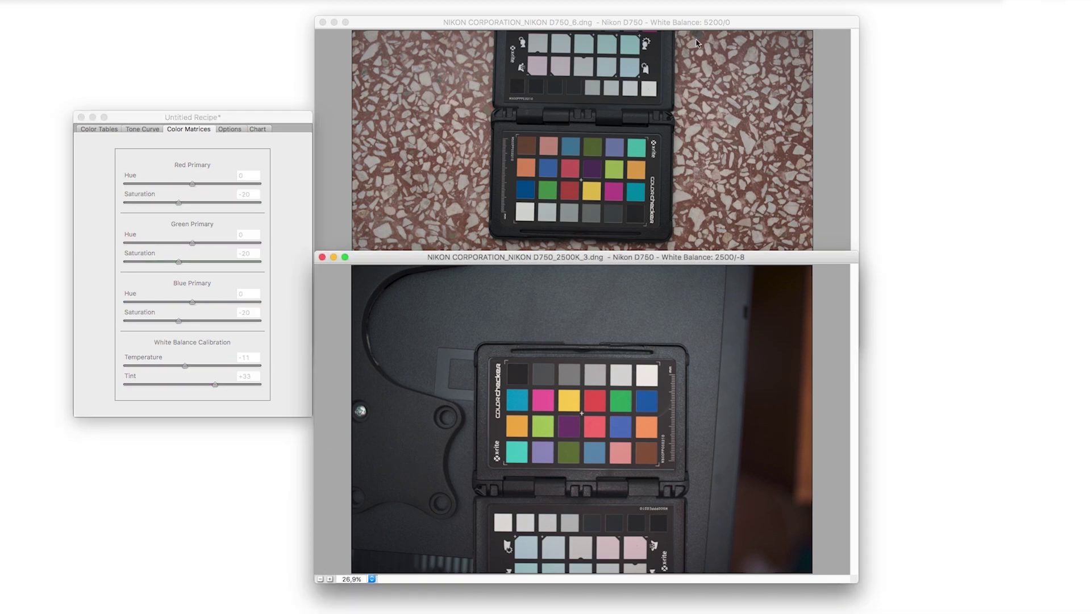
click(725, 21)
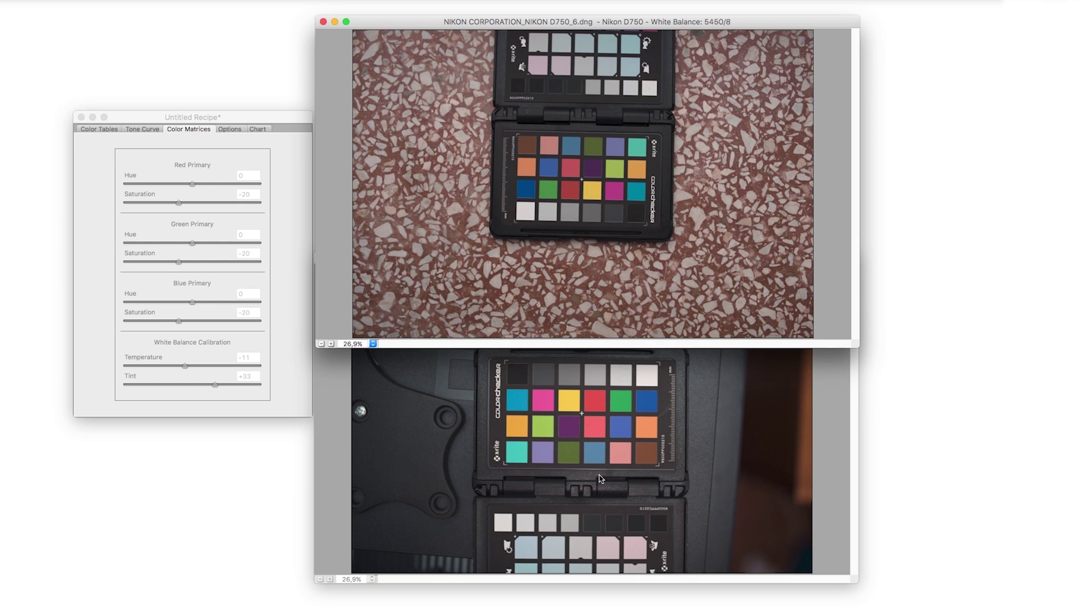
Step: Set the temperature calibration to -9 and the tint calibration to +36
click(253, 357)
text(-13)
key(Return)
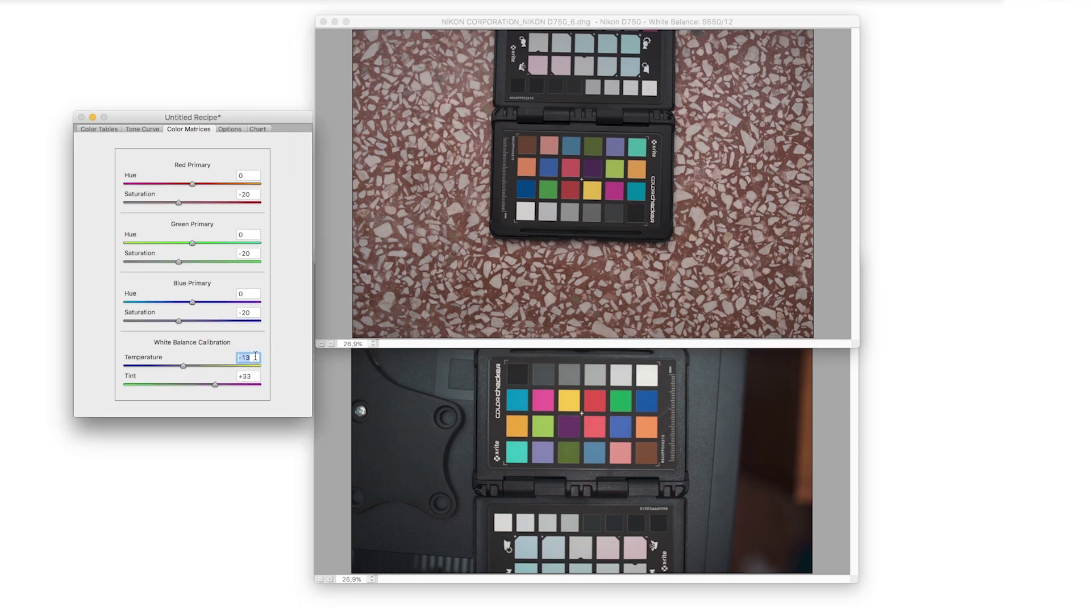
text(-9)
key(Return)
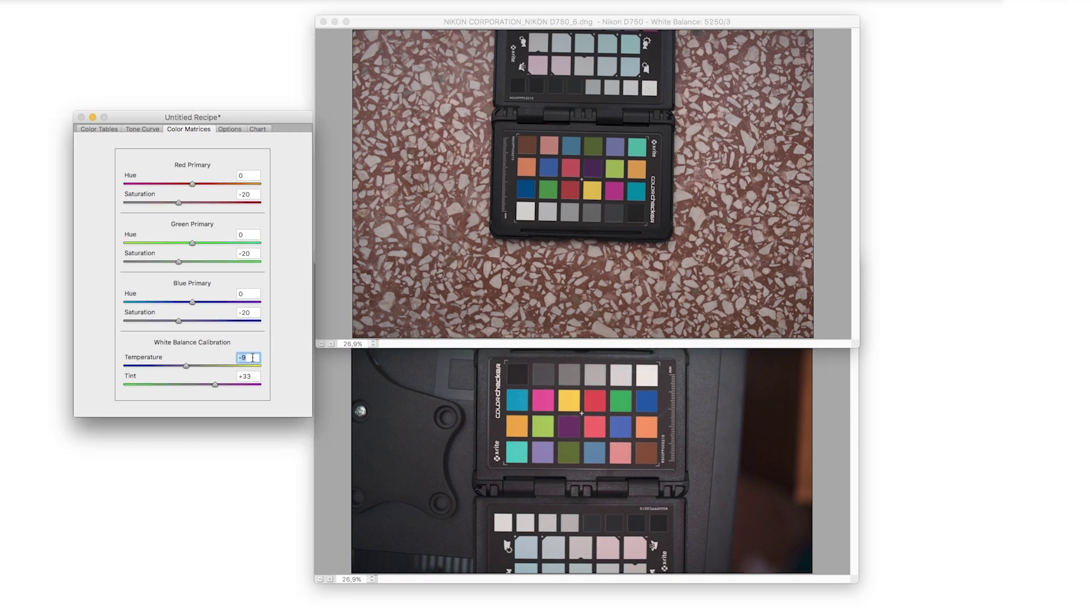
click(249, 376)
text(+36)
key(Return)
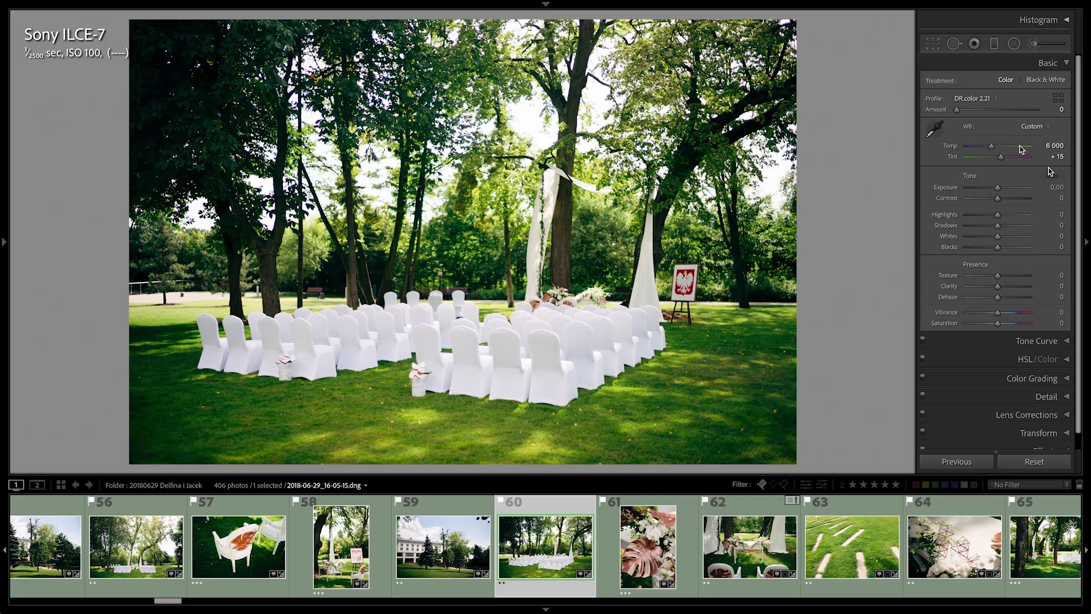
Step: Preview Sony photo 62, Fujifilm photo 63 and Nikon photo 58 from the filmstrip
key(Right)
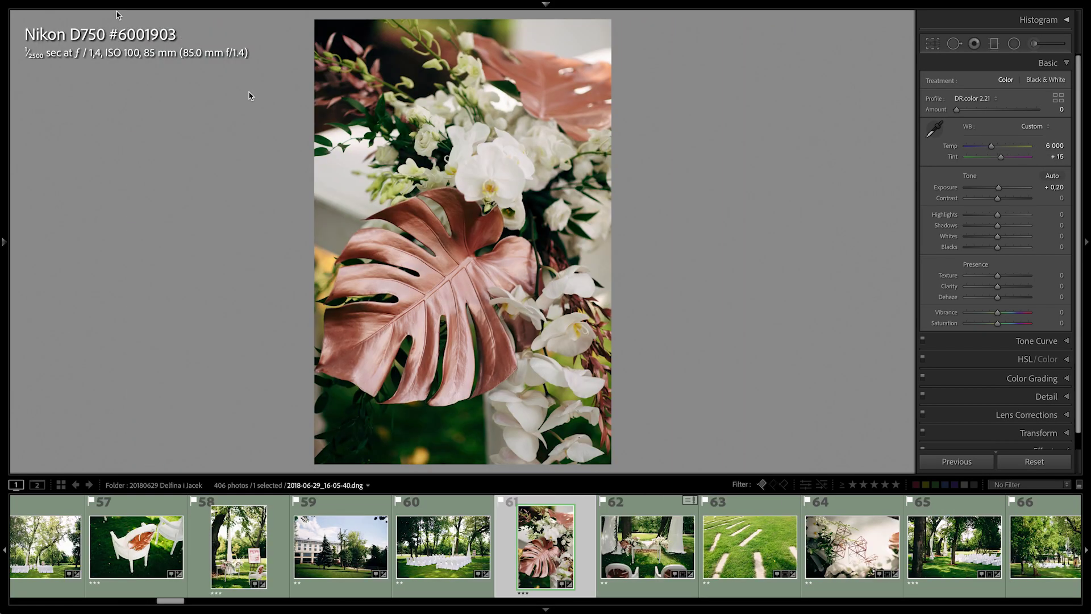
click(658, 557)
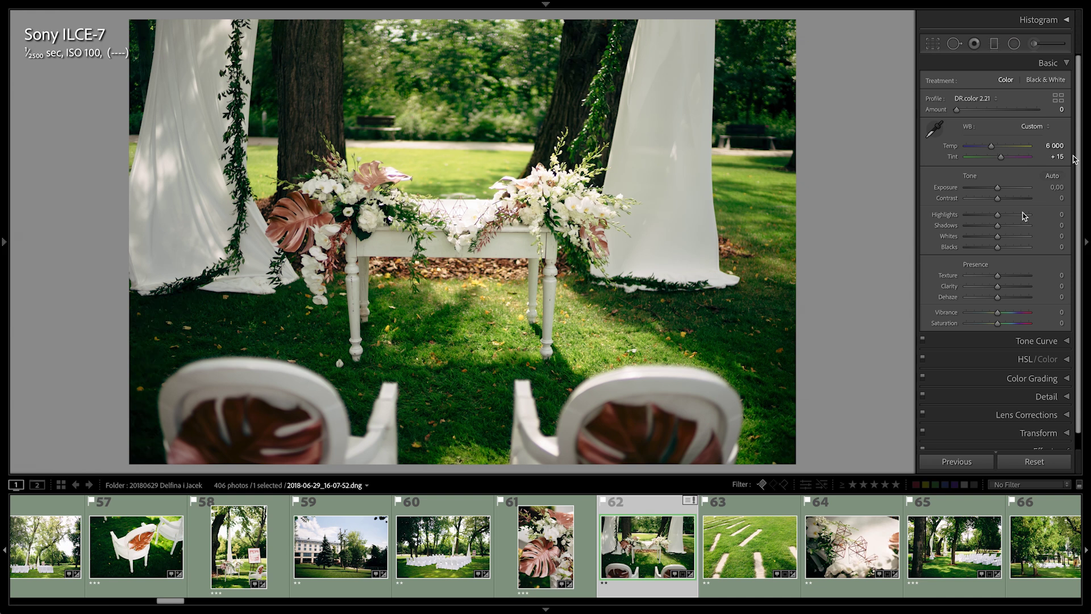
click(764, 550)
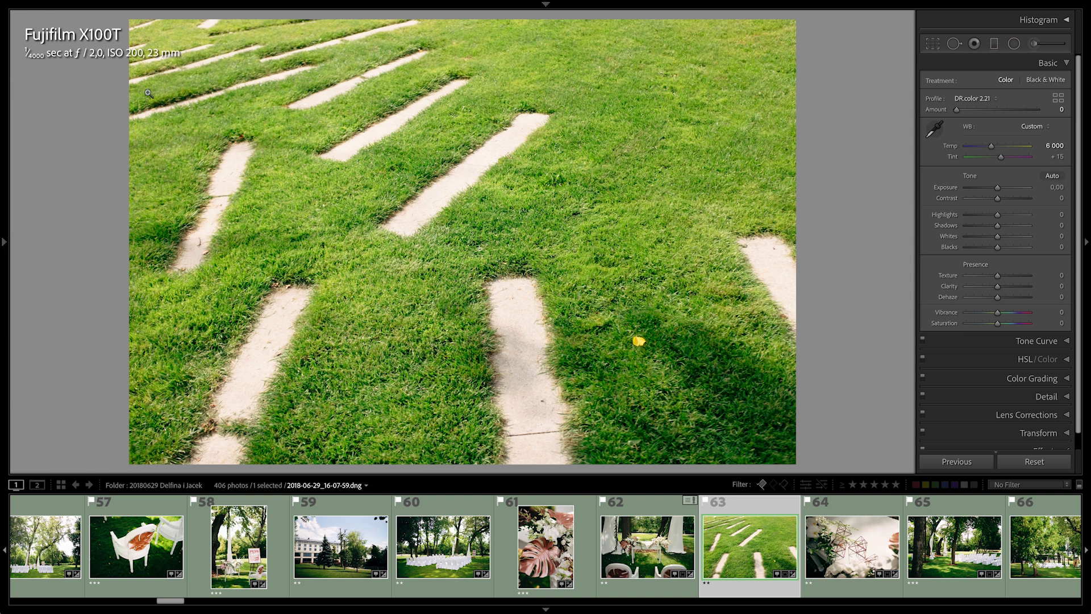
click(250, 543)
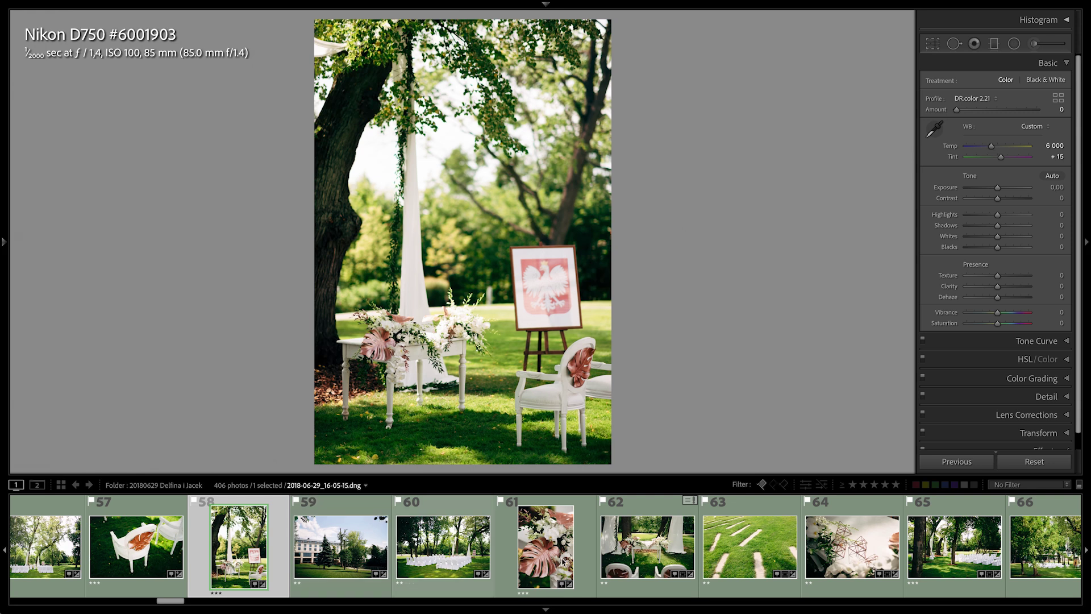
Step: Select Nikon photo 58, Sony photo 62 and Fujifilm photo 73, with 73 active
ctrl+click(659, 545)
scroll(733, 547, right, 5)
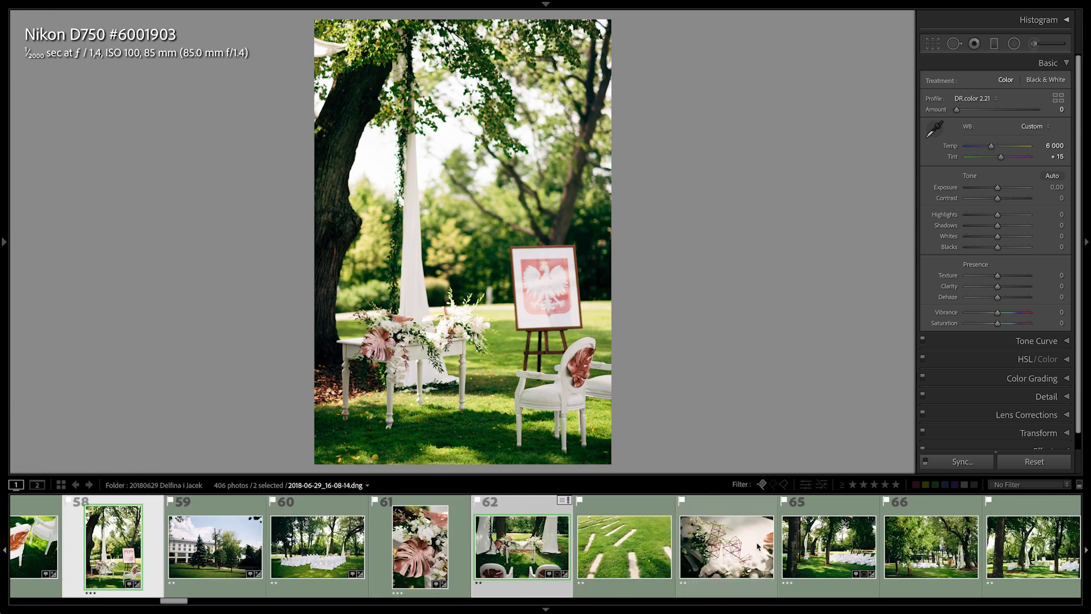
scroll(558, 549, right, 3)
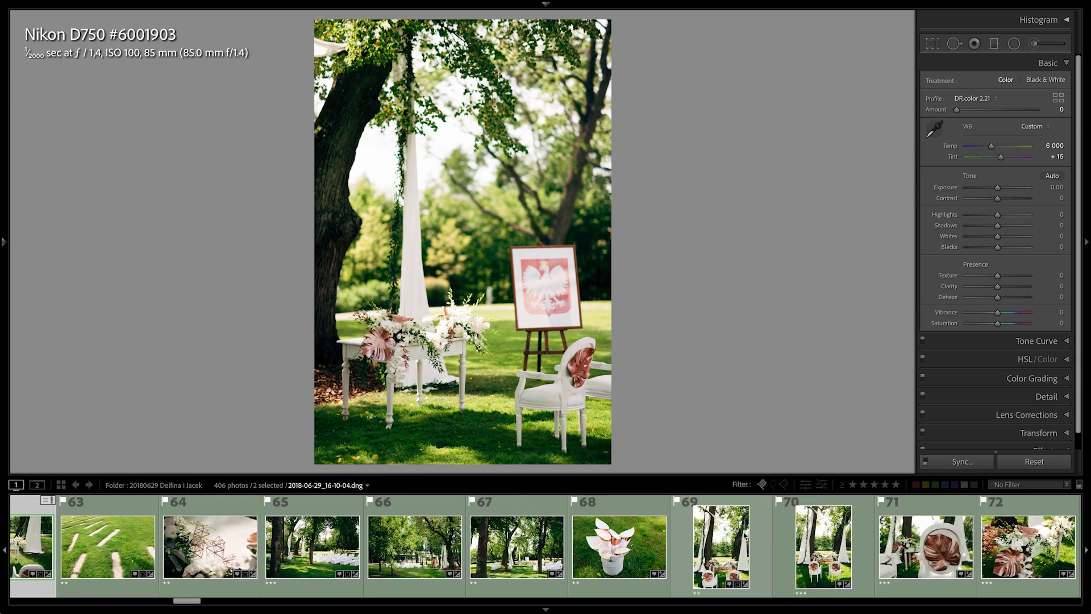
scroll(745, 535, right, 1)
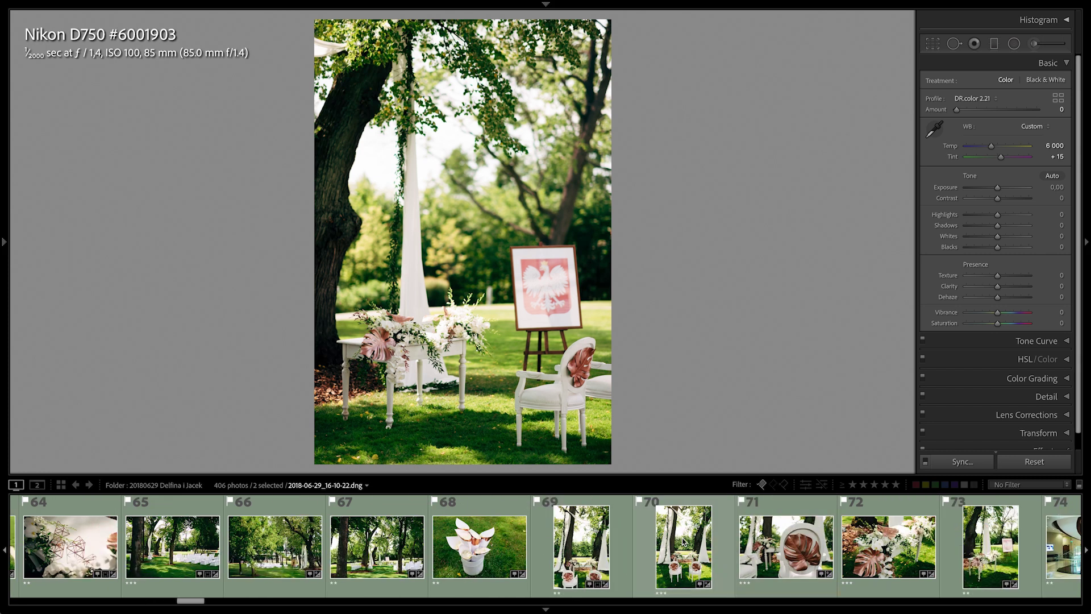
ctrl+click(975, 540)
click(975, 541)
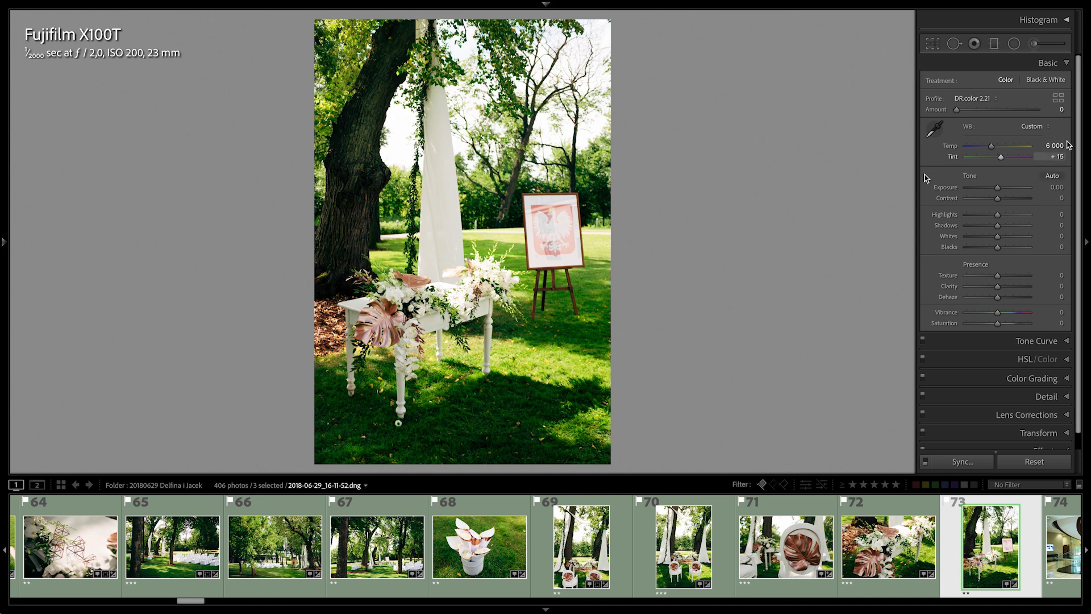
Step: Compare the Nikon D750 shot against the Sony ILCE-7 and Fujifilm X100T shots
key(Left)
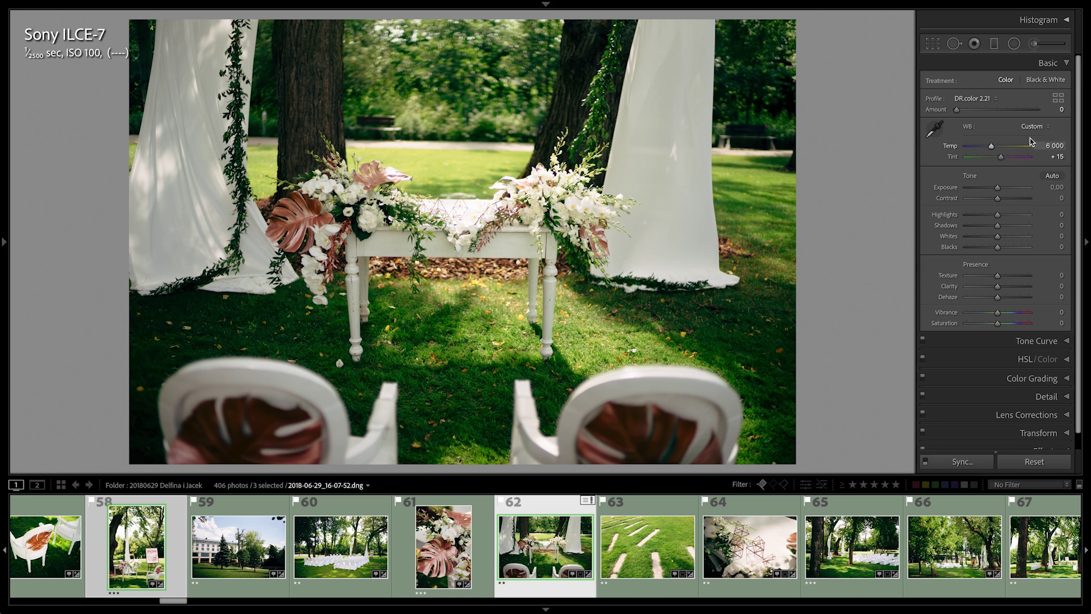
key(Left)
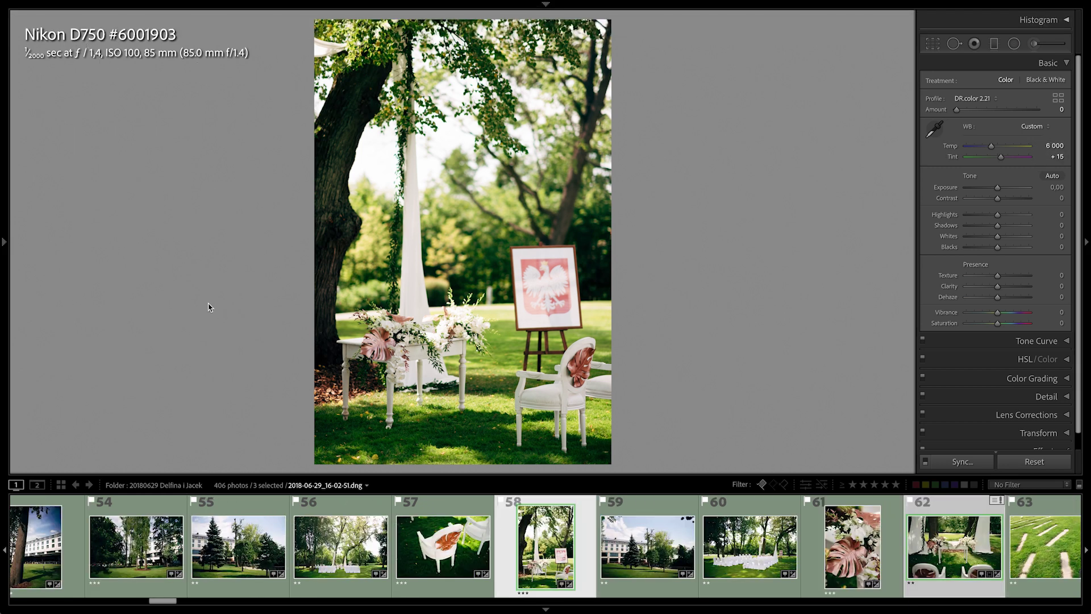
key(Right)
key(Right)
key(Right)
key(Right)
key(Right)
key(Right)
key(Right)
key(Right)
key(Right)
key(Right)
key(Right)
key(Right)
key(Right)
key(Right)
key(Right)
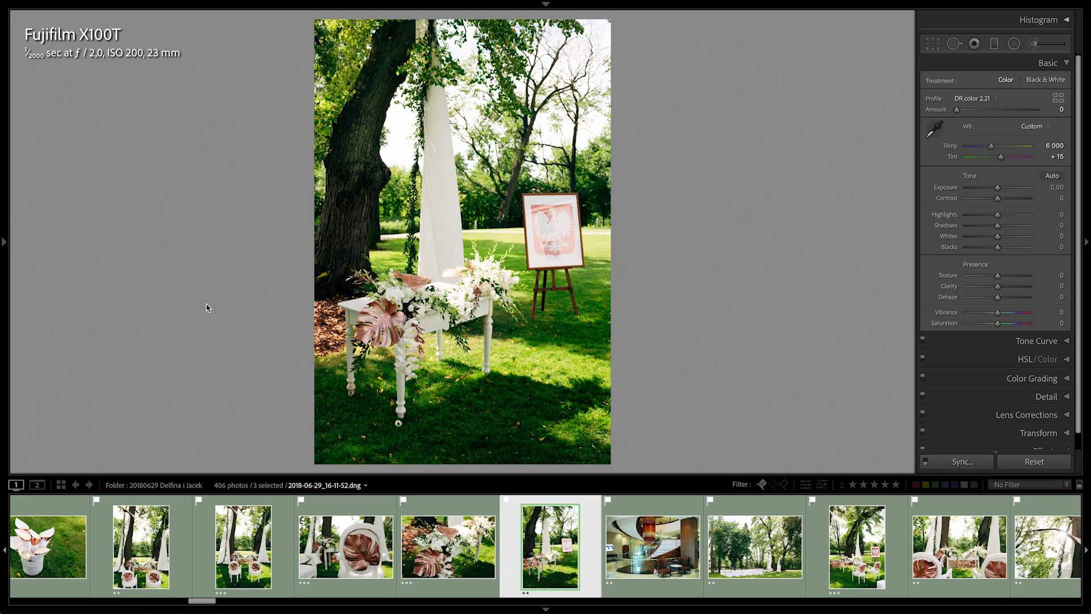
key(Left)
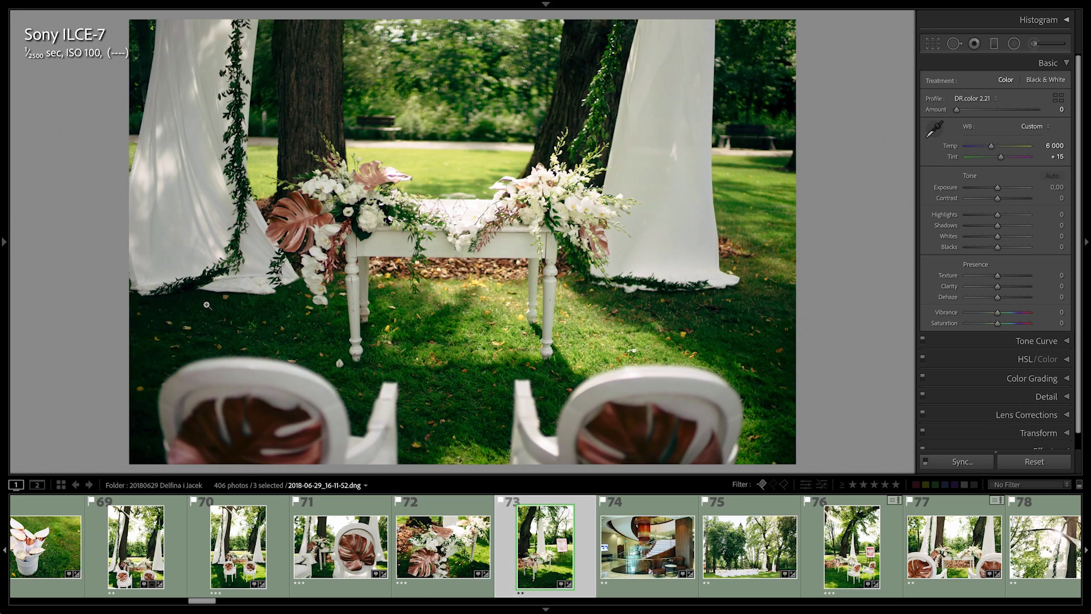
key(Left)
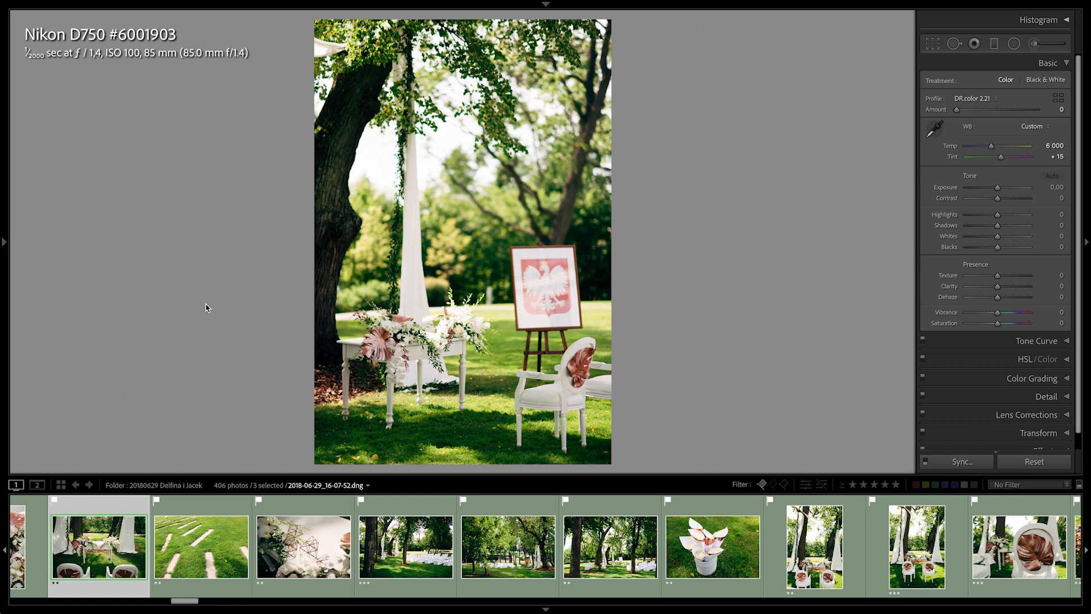
key(Right)
key(Right)
key(Right)
key(Right)
key(Right)
key(Right)
key(Right)
key(Right)
key(Right)
key(Right)
key(Right)
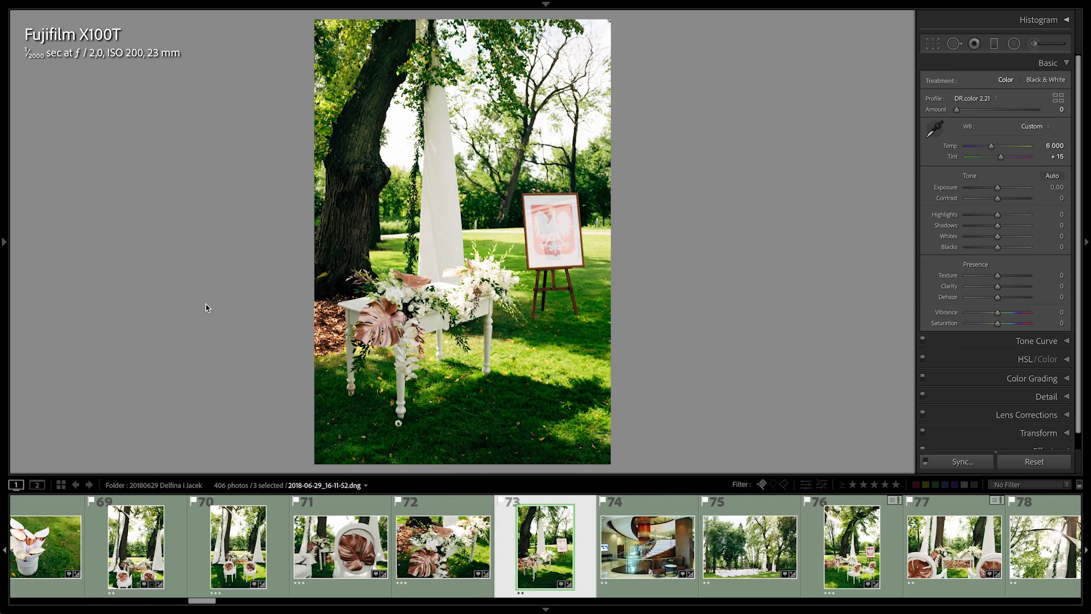
key(Left)
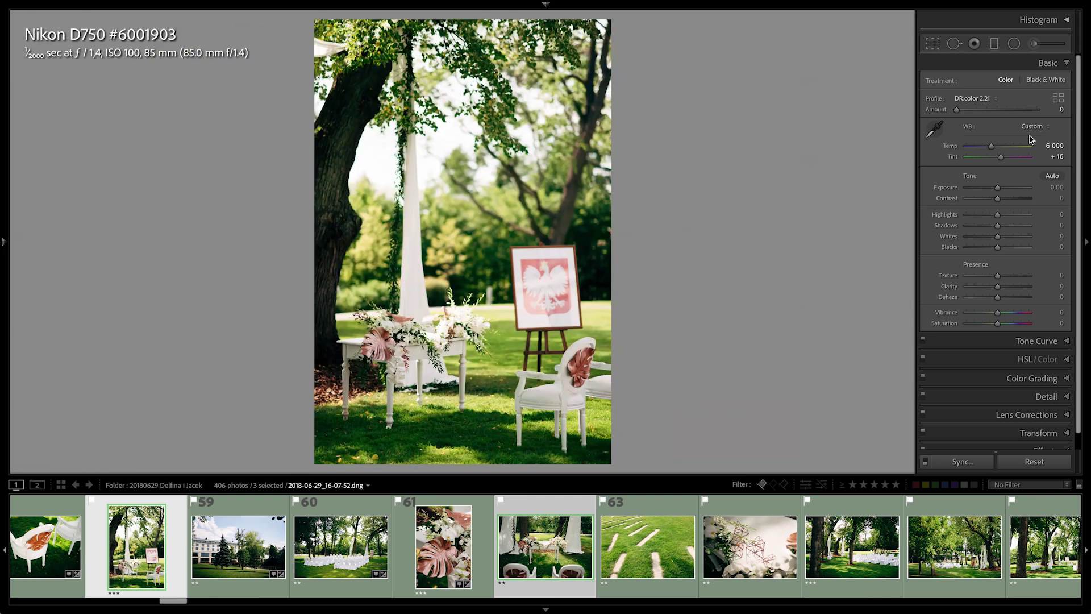
Step: Flip between the Sony ILCE-7 and Fujifilm X100T shots, then recheck the Nikon against Sony
key(Right)
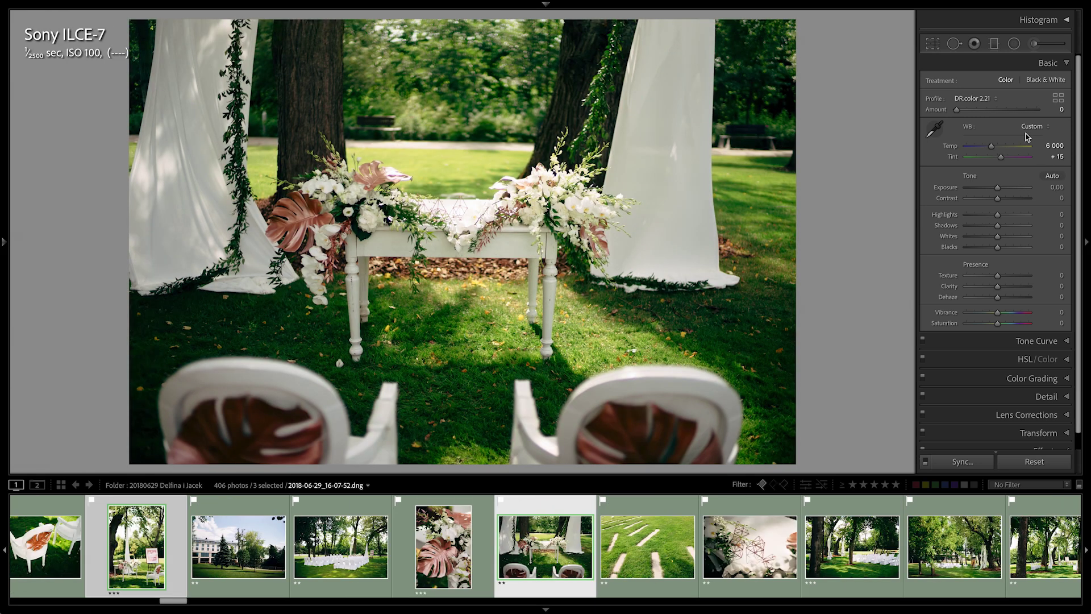
key(Right)
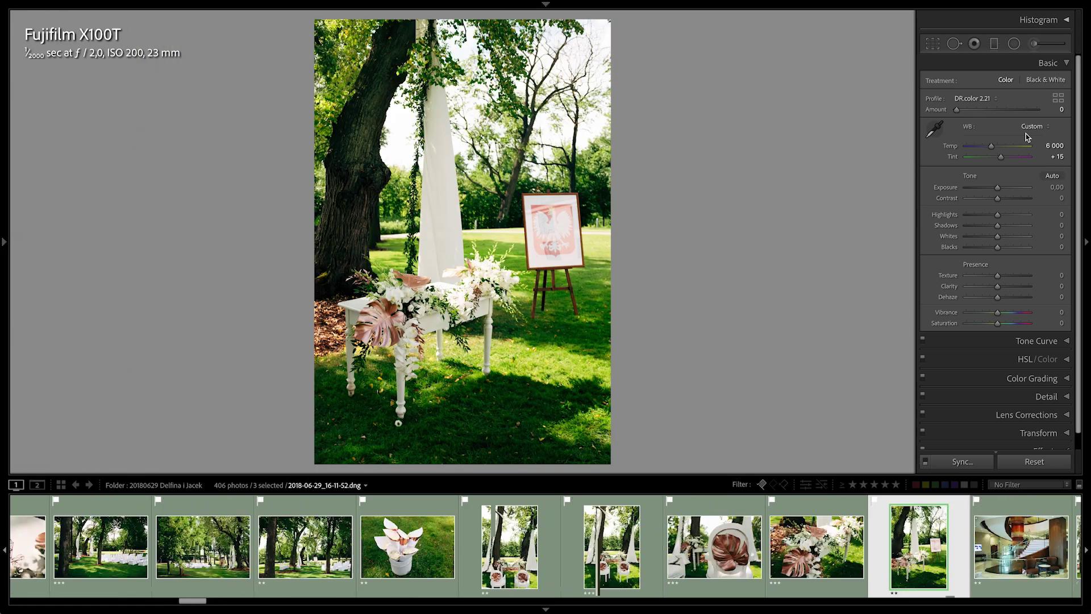
key(Left)
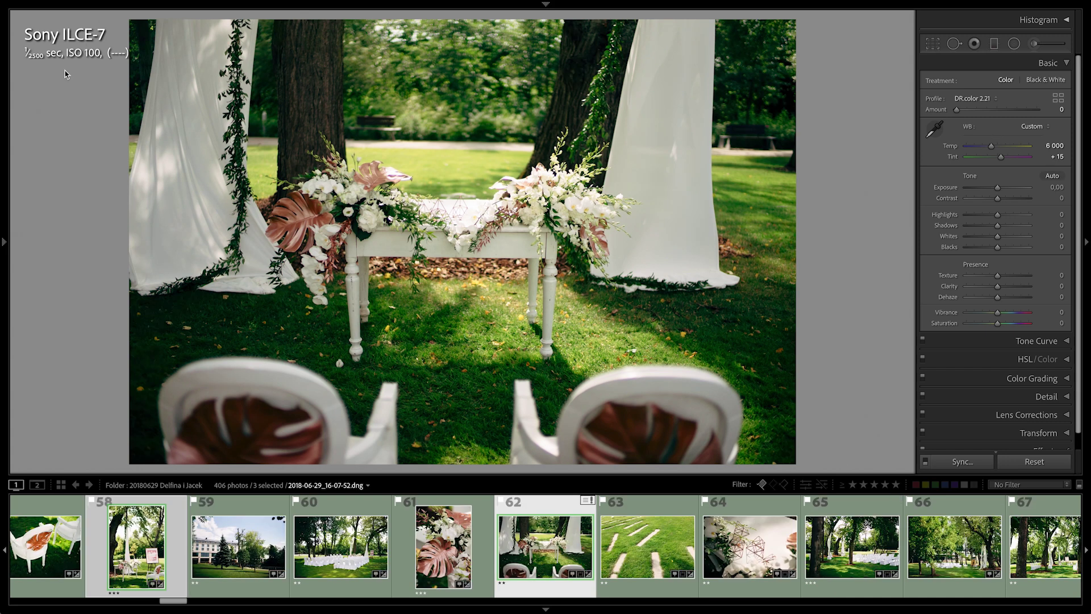
key(Right)
key(Left)
key(Right)
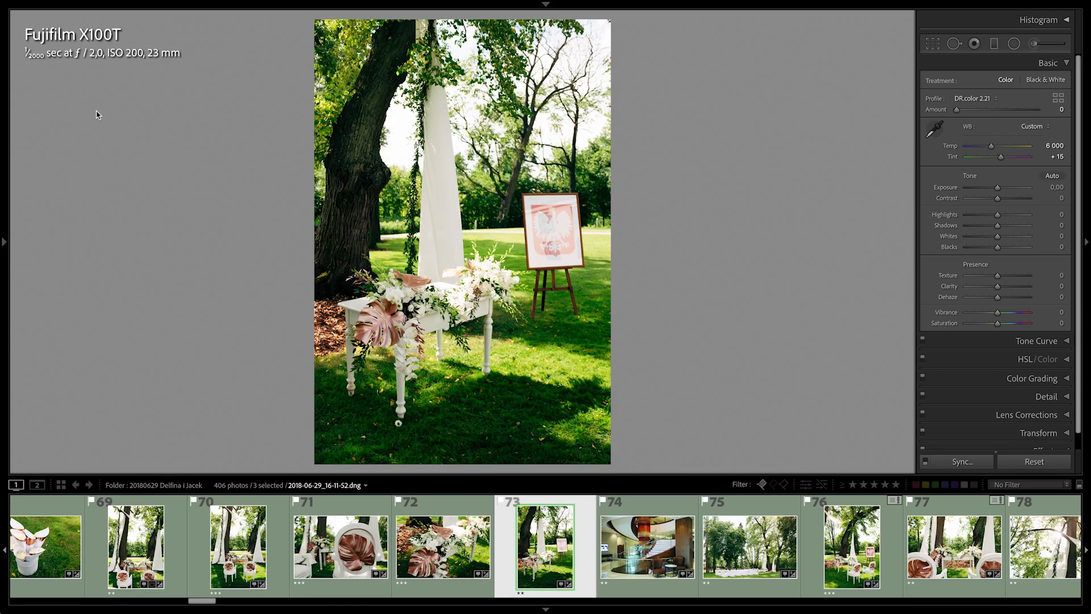
key(Left)
key(Left)
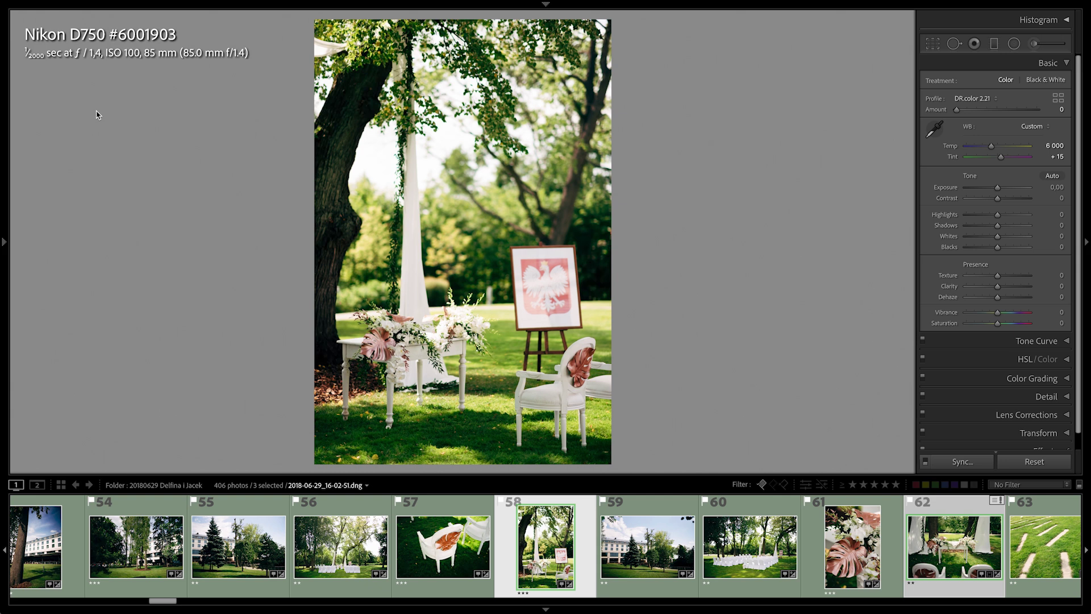
key(Right)
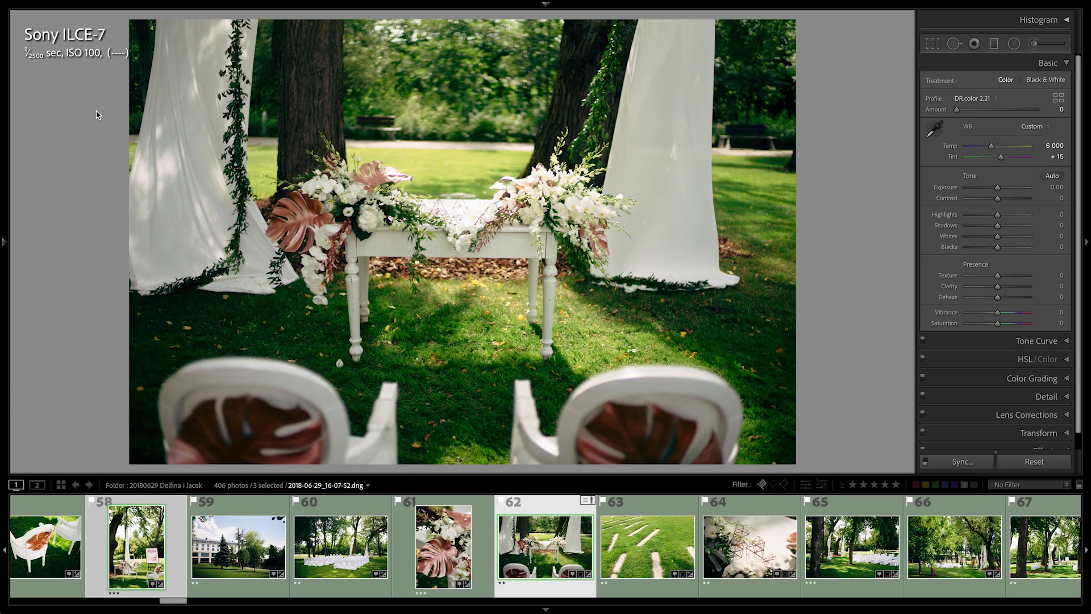
Step: Start at hotel frame 59 and step through frames 60–65 to the white-chairs park photo
click(227, 551)
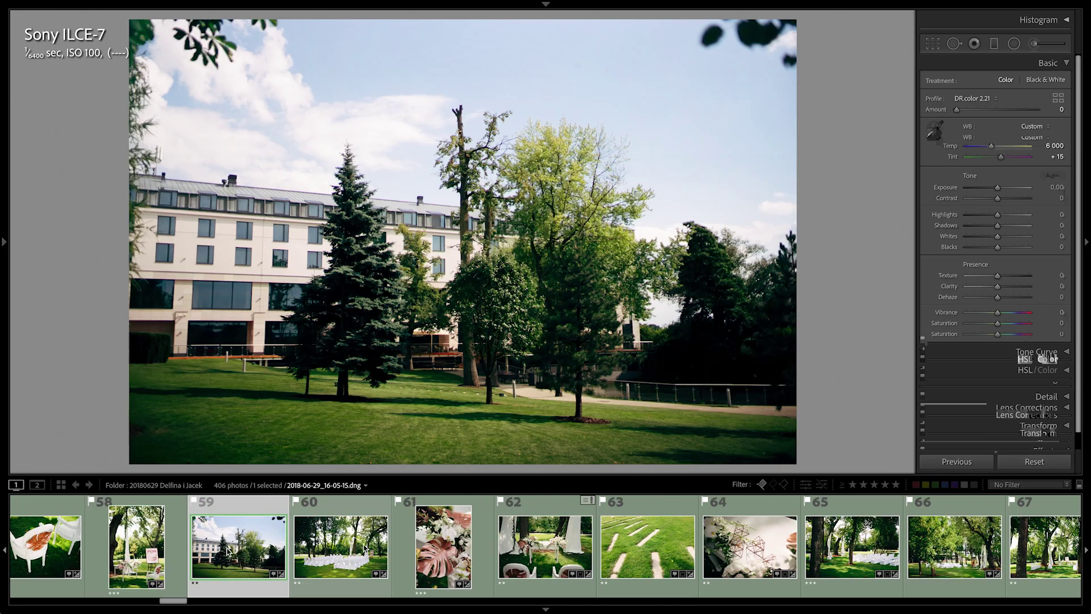
key(Right)
click(446, 554)
click(550, 517)
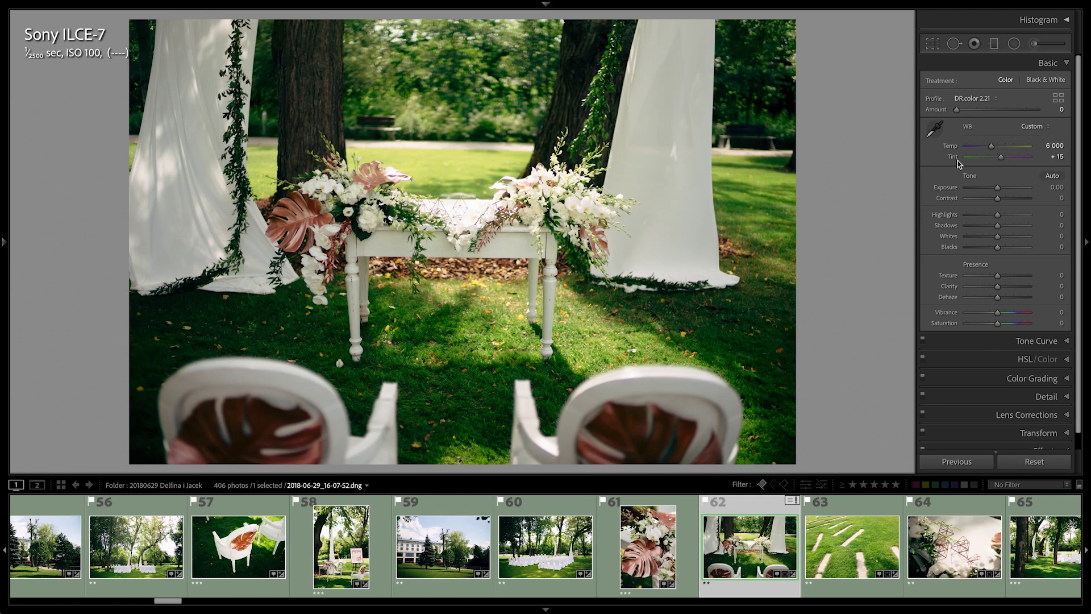
key(Right)
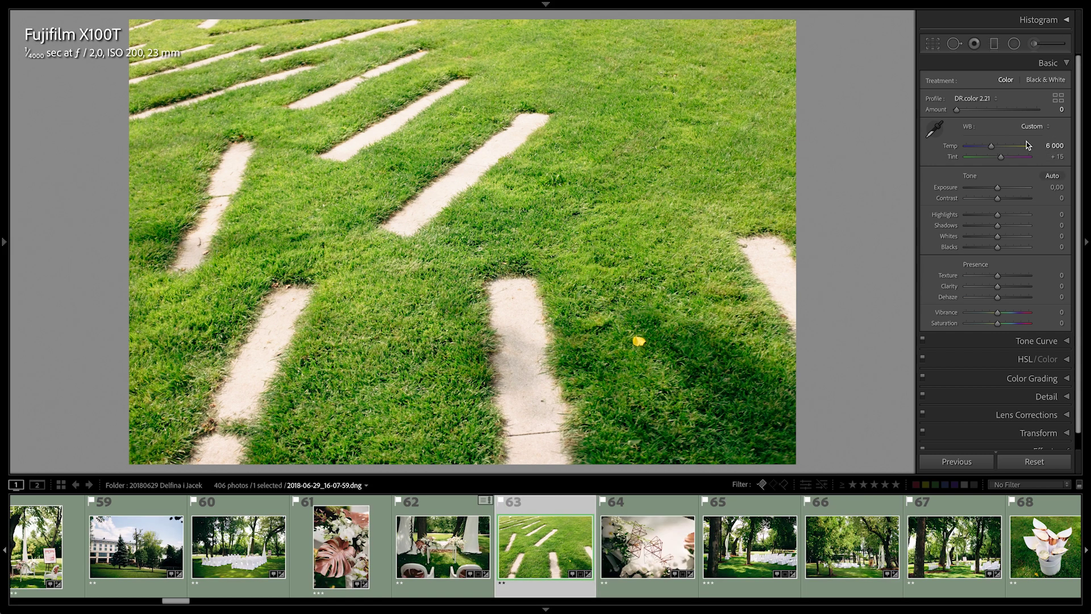
key(Right)
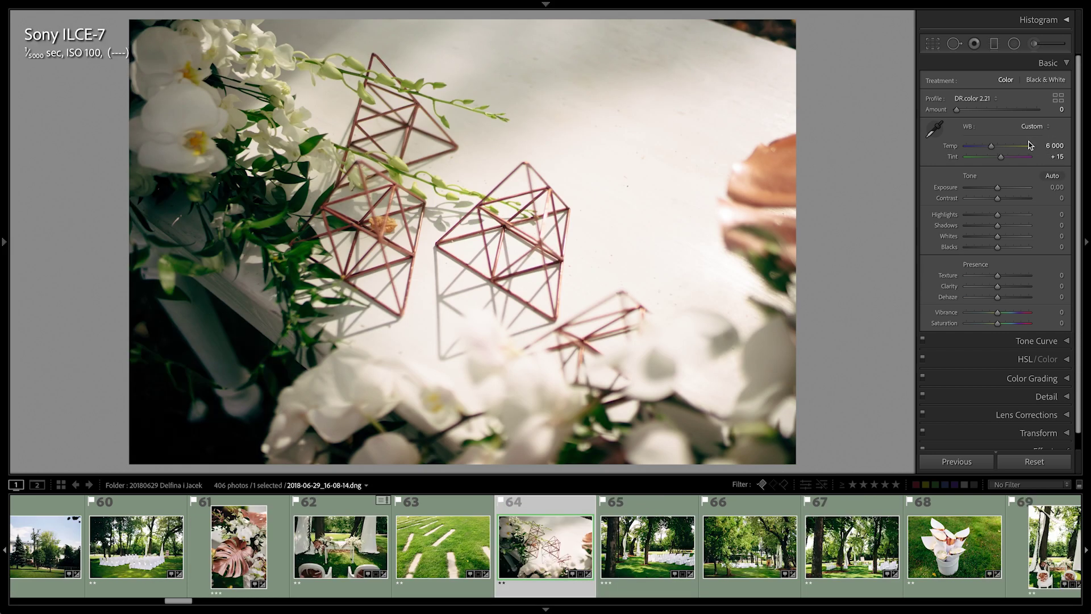
key(Right)
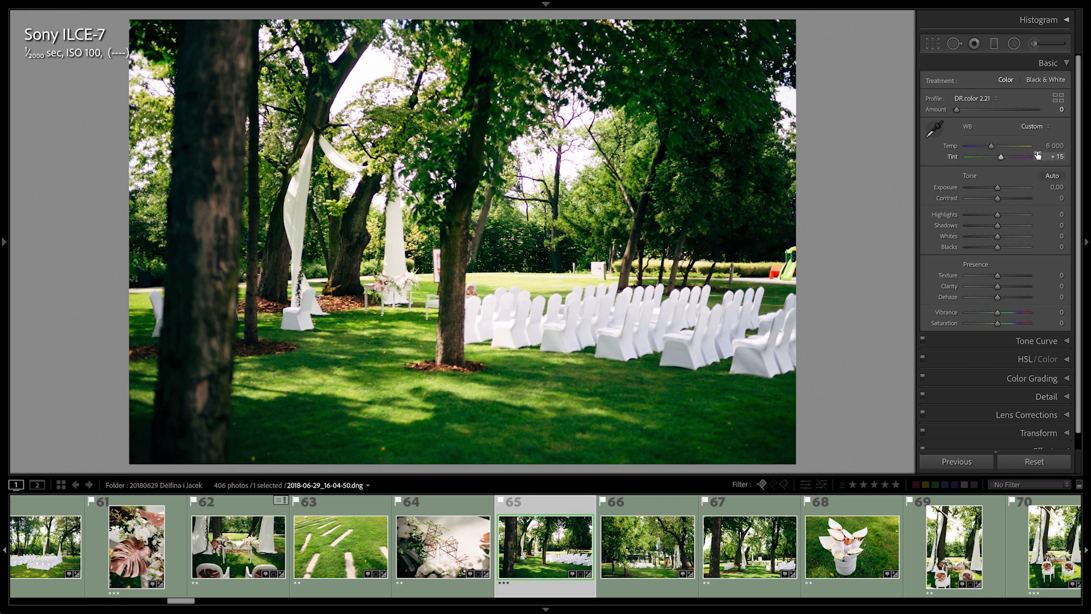
Step: Continue through frames 66–73, ending on the Fujifilm table and easel shot
key(Right)
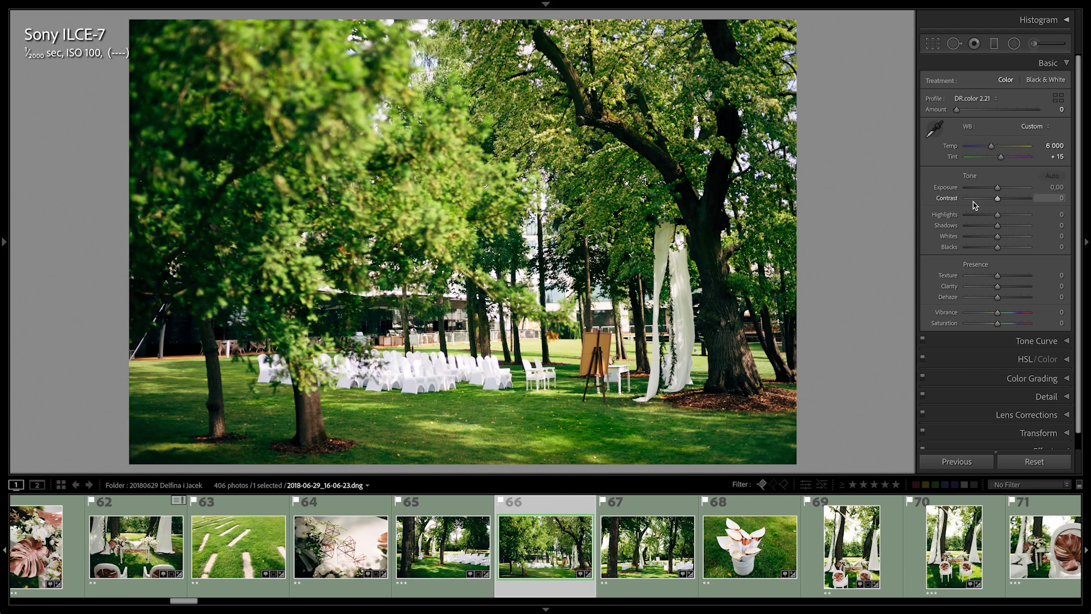
key(Right)
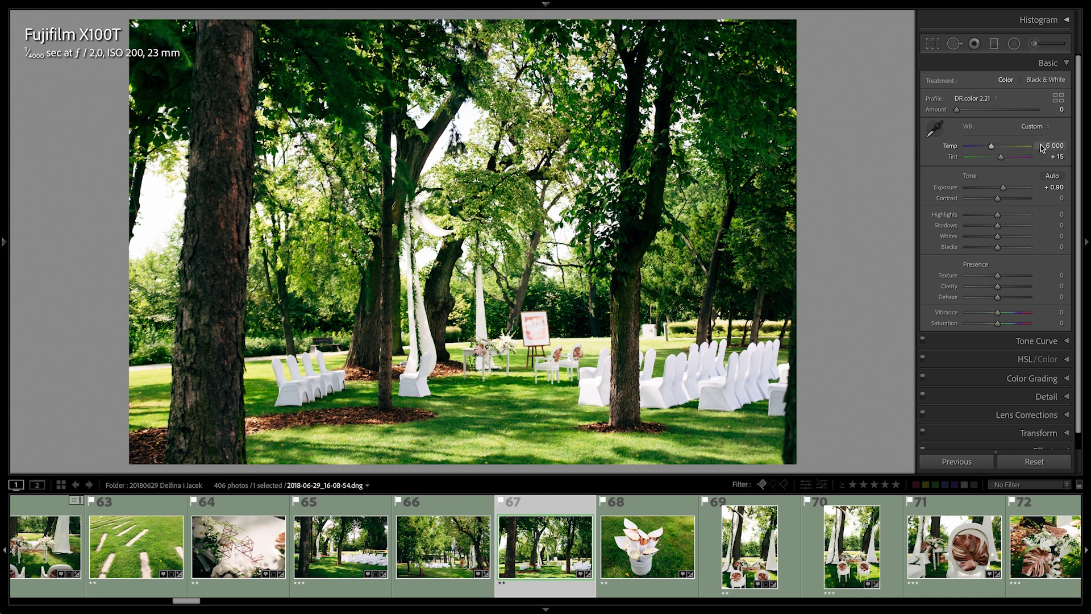
key(Right)
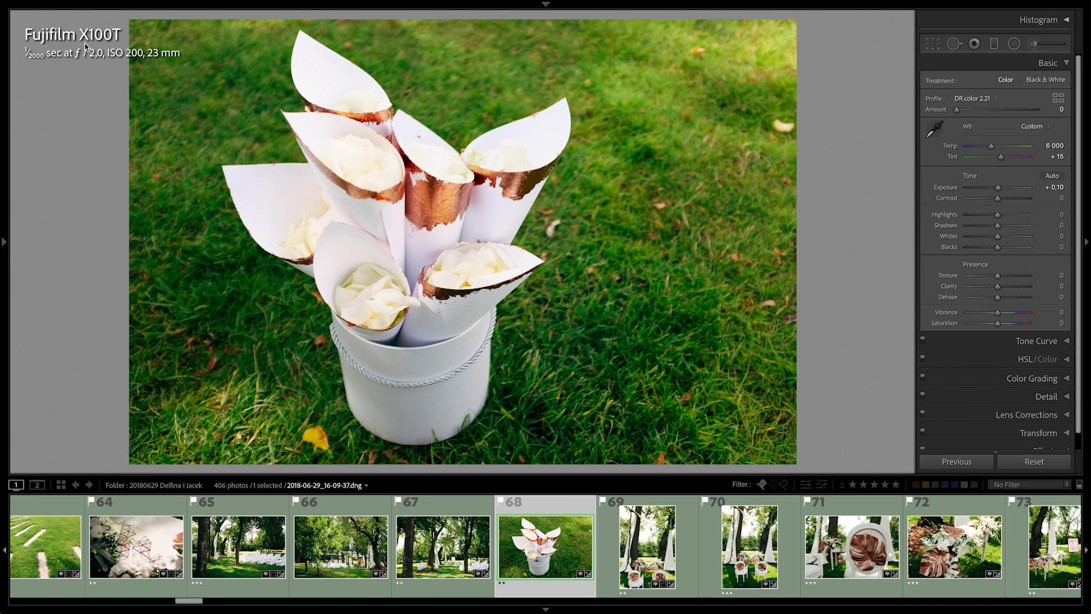
key(Right)
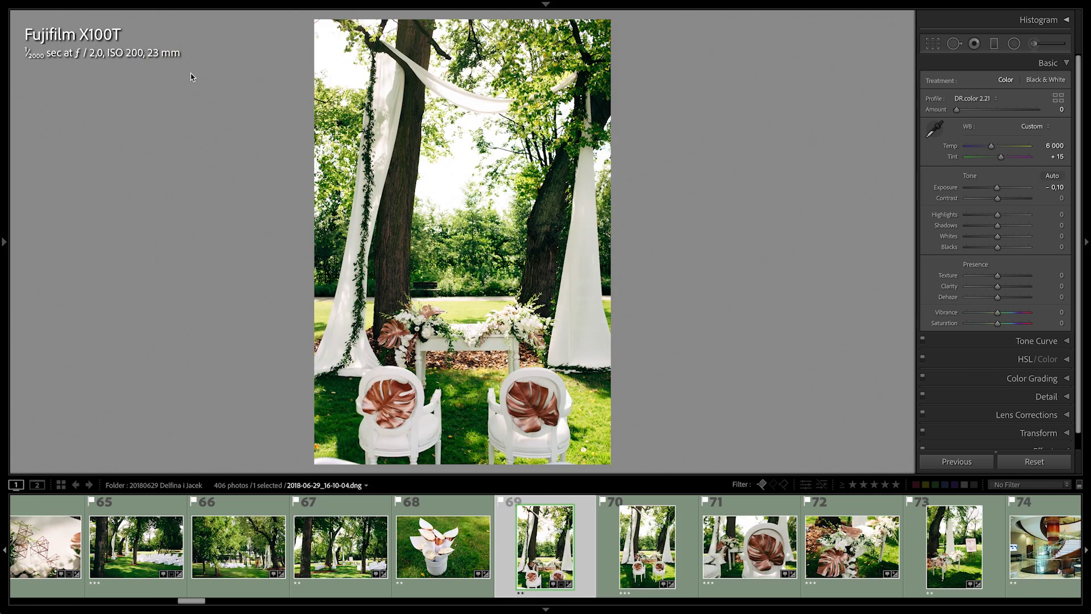
key(Right)
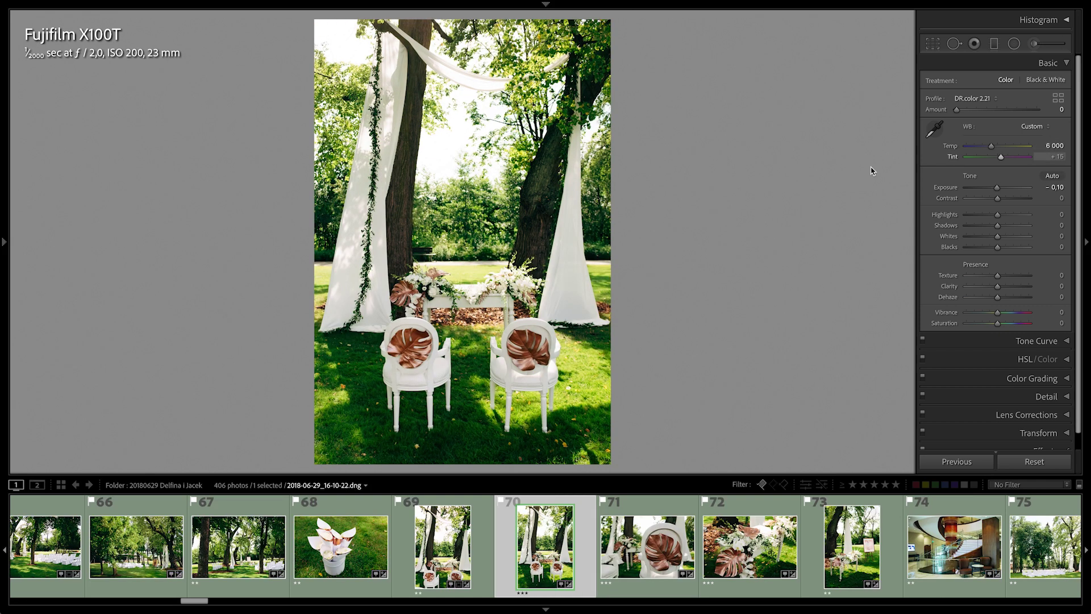
key(Right)
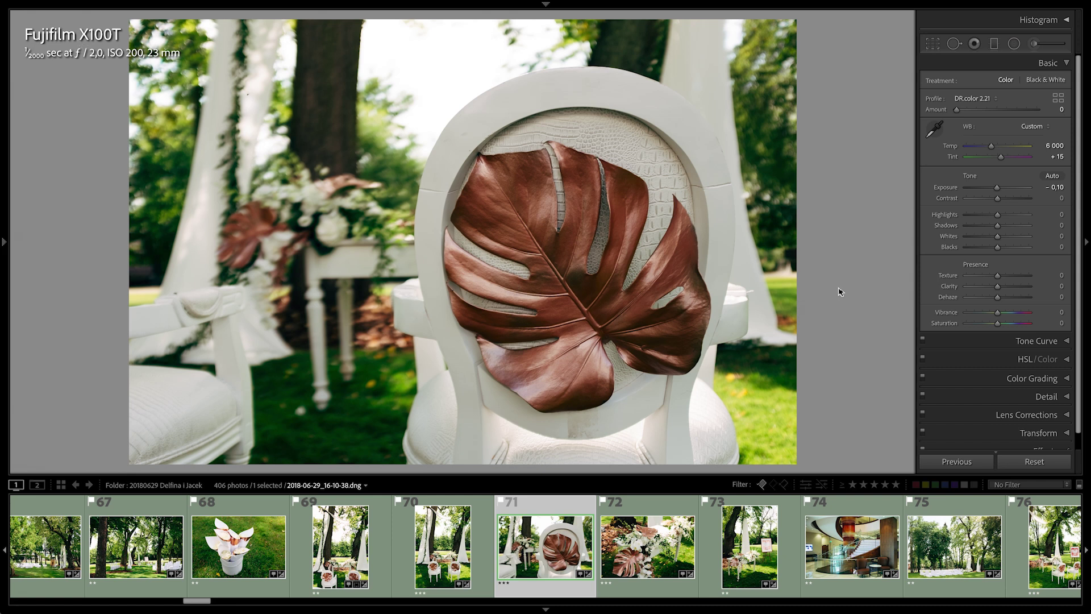
key(Right)
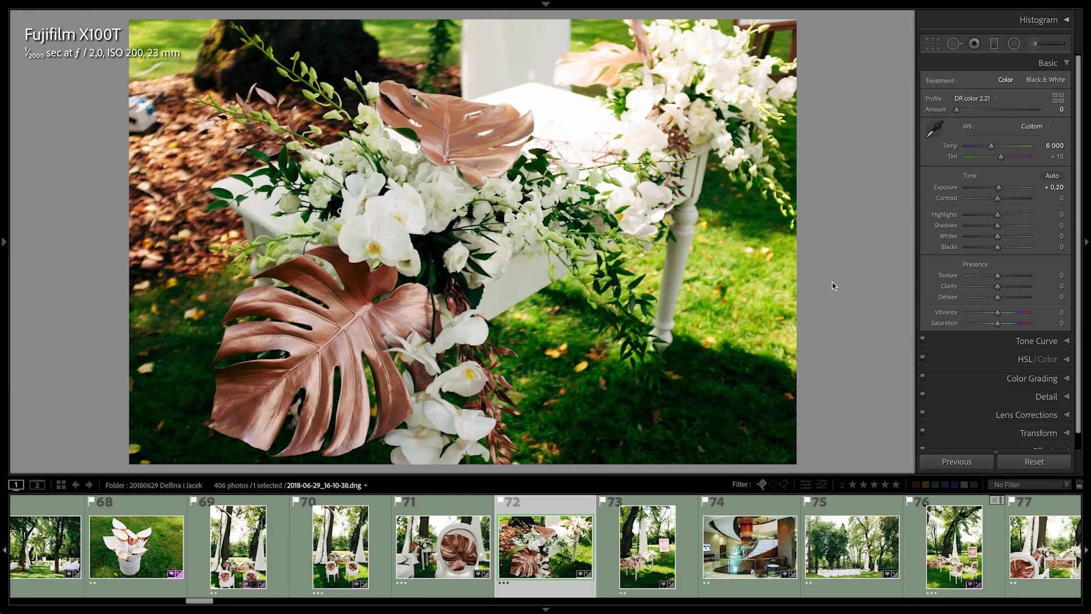
key(Right)
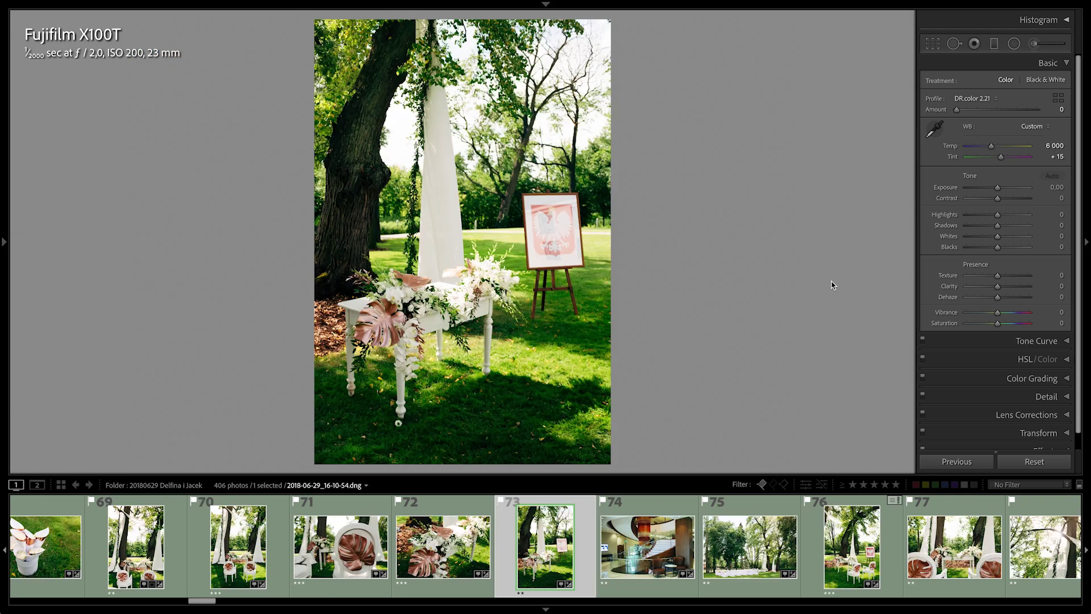